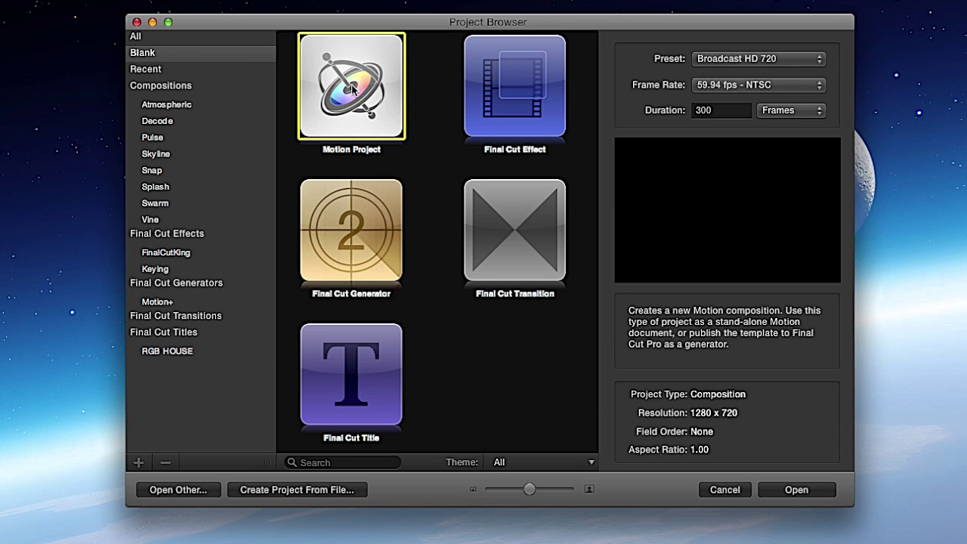
Set the blank Motion project to 30 fps with a 300-frame duration.
{"action": "left_click", "coordinate": [788, 87]}
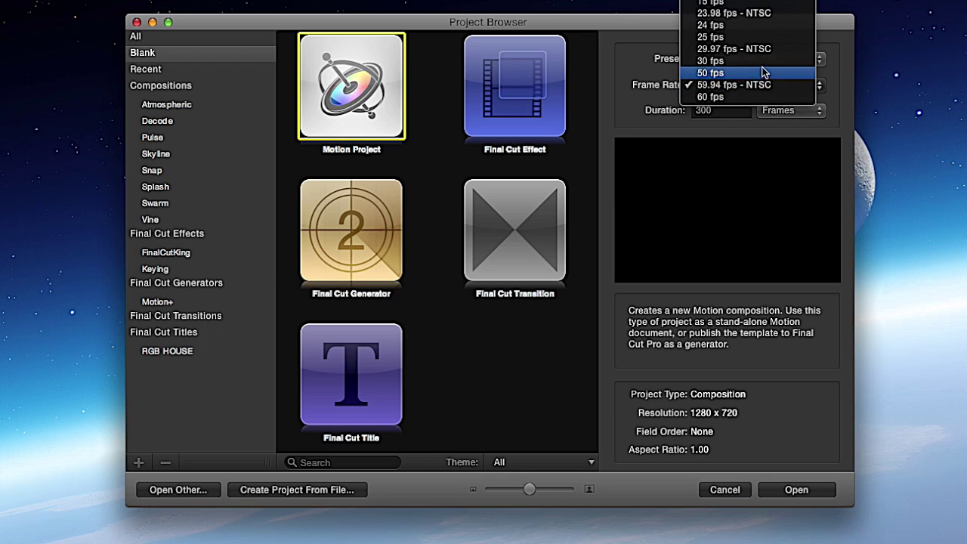
{"action": "left_click", "coordinate": [760, 63]}
{"action": "left_click", "coordinate": [731, 110]}
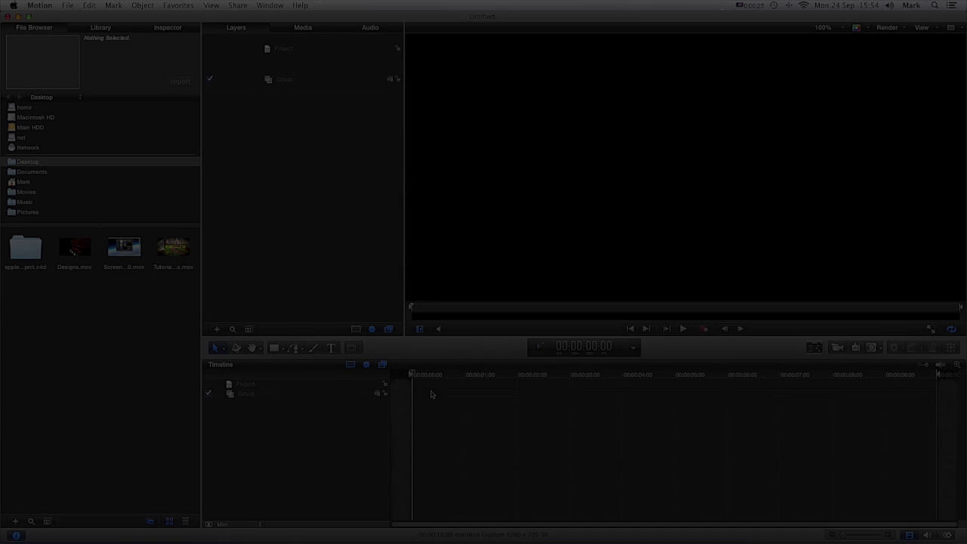
Return the playhead to the start and fit the canvas in the viewer at 72%.
{"action": "left_click_drag", "start_coordinate": [935, 375], "coordinate": [757, 395]}
{"action": "left_click_drag", "start_coordinate": [944, 377], "coordinate": [401, 406]}
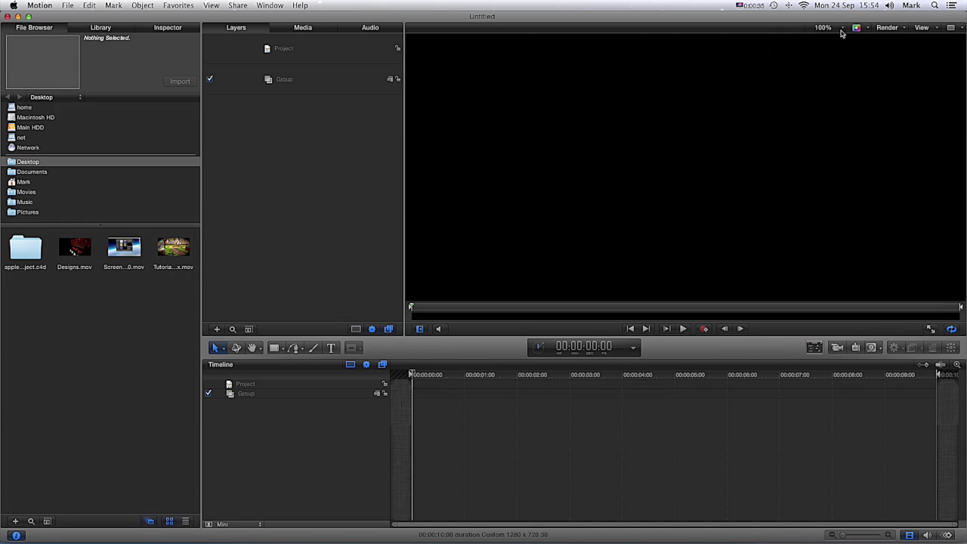
{"action": "left_click", "coordinate": [843, 29]}
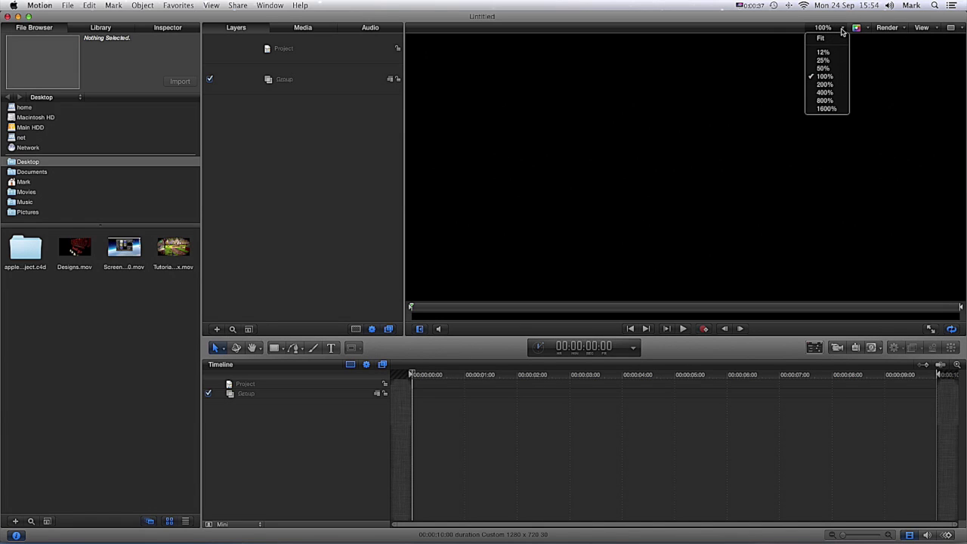
{"action": "left_click", "coordinate": [823, 41]}
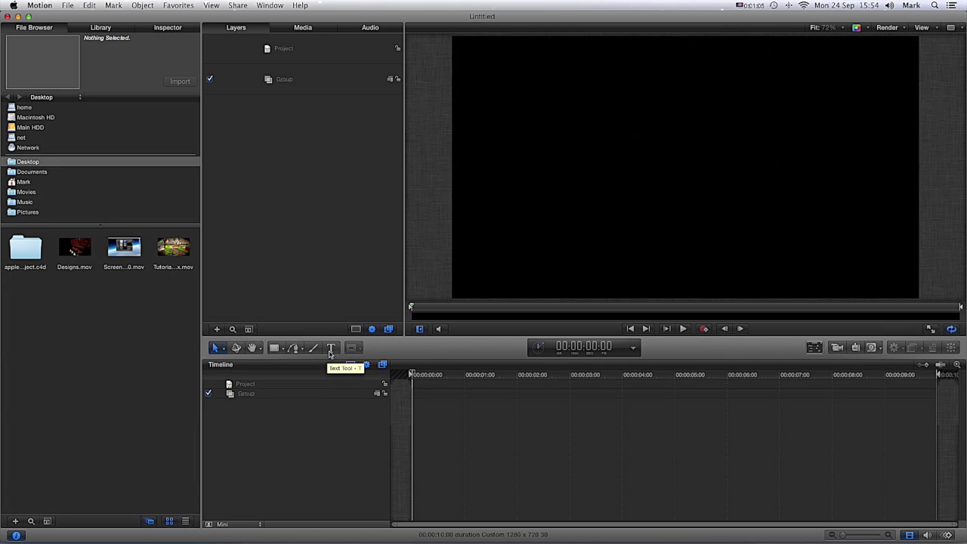
Create a text layer reading 'Thirteenth' near the top of the canvas.
{"action": "left_click", "coordinate": [331, 349]}
{"action": "left_click_drag", "start_coordinate": [514, 124], "coordinate": [878, 210]}
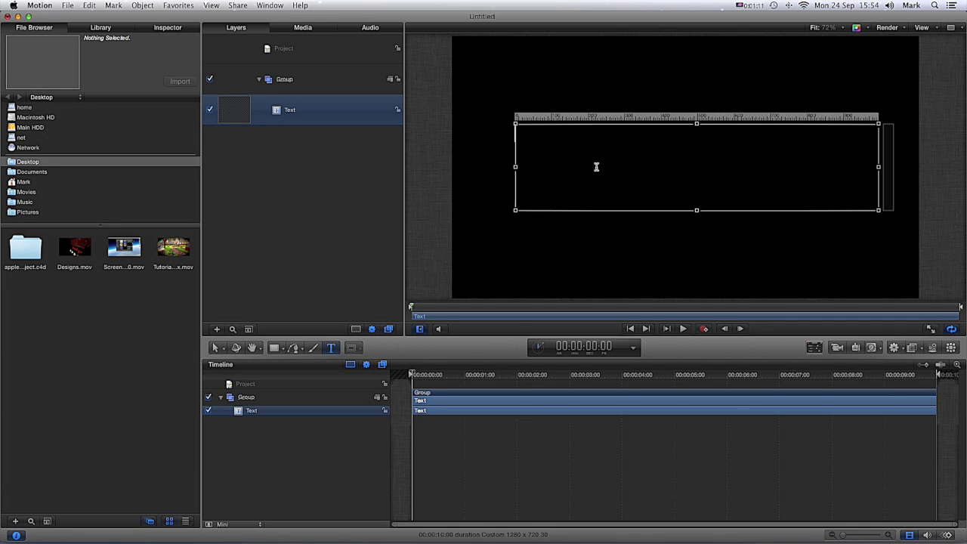
{"action": "type", "text": "Thirteenth"}
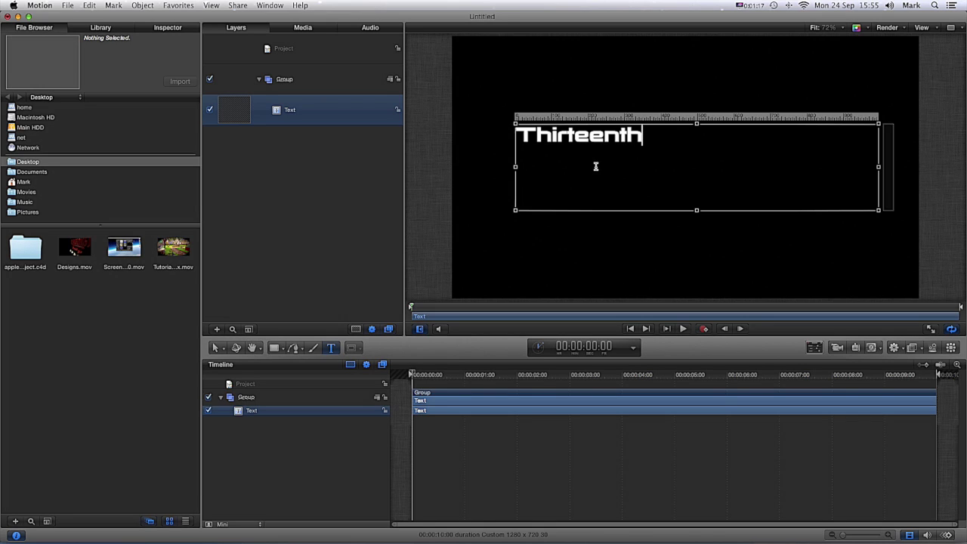
{"action": "left_click", "coordinate": [308, 116]}
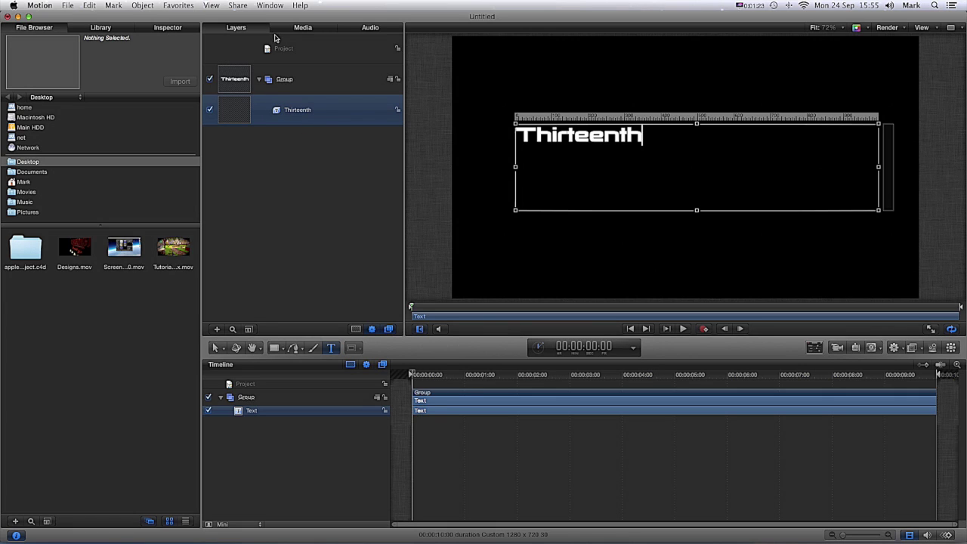
Set the Thirteenth title to size 126 in the Korataki font.
{"action": "left_click", "coordinate": [163, 29]}
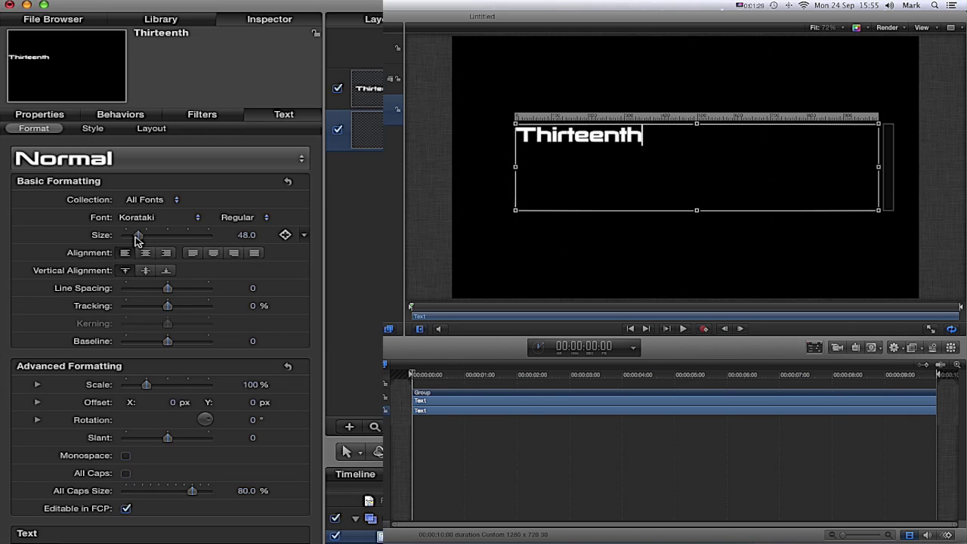
{"action": "left_click_drag", "start_coordinate": [139, 238], "coordinate": [162, 239]}
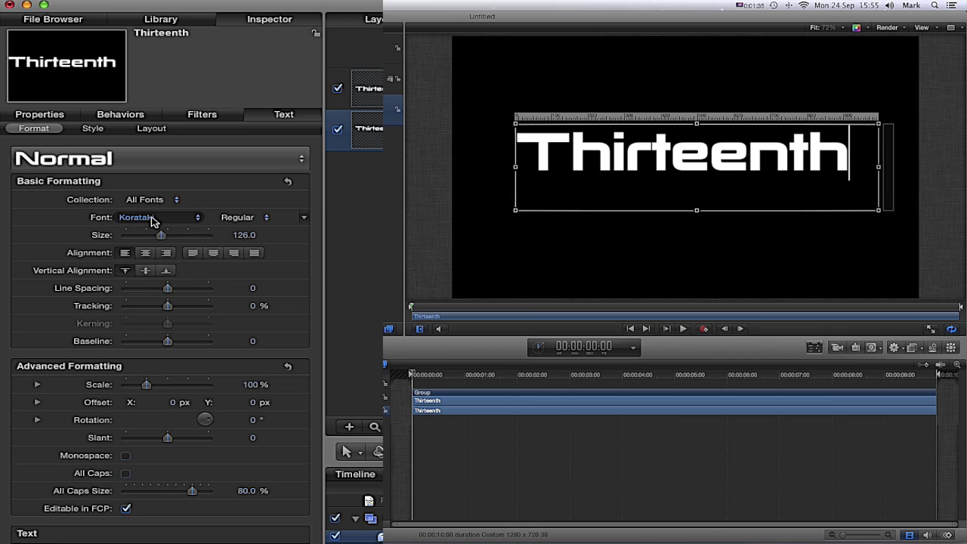
{"action": "left_click", "coordinate": [154, 218]}
{"action": "left_click", "coordinate": [166, 220]}
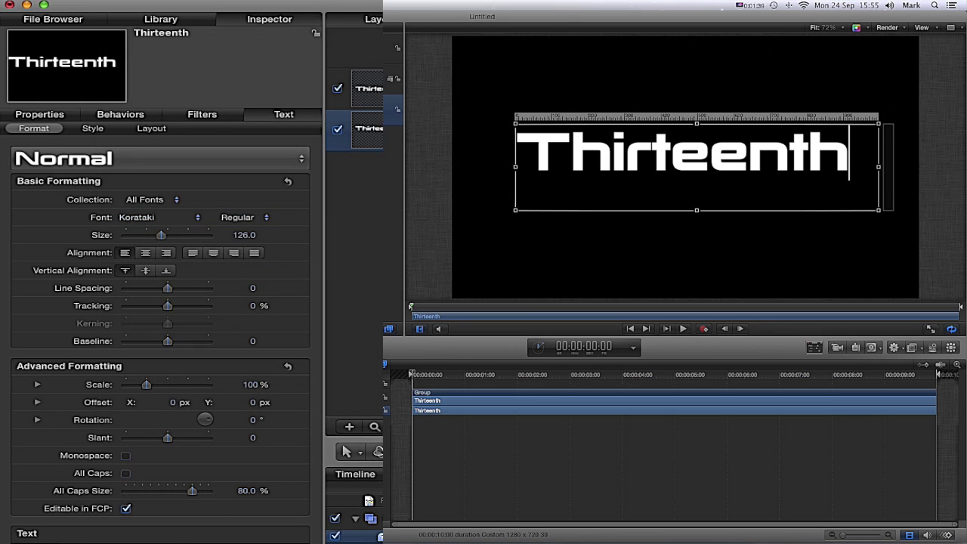
Move the title slightly up and left on the canvas, then reselect it.
{"action": "left_click", "coordinate": [294, 110]}
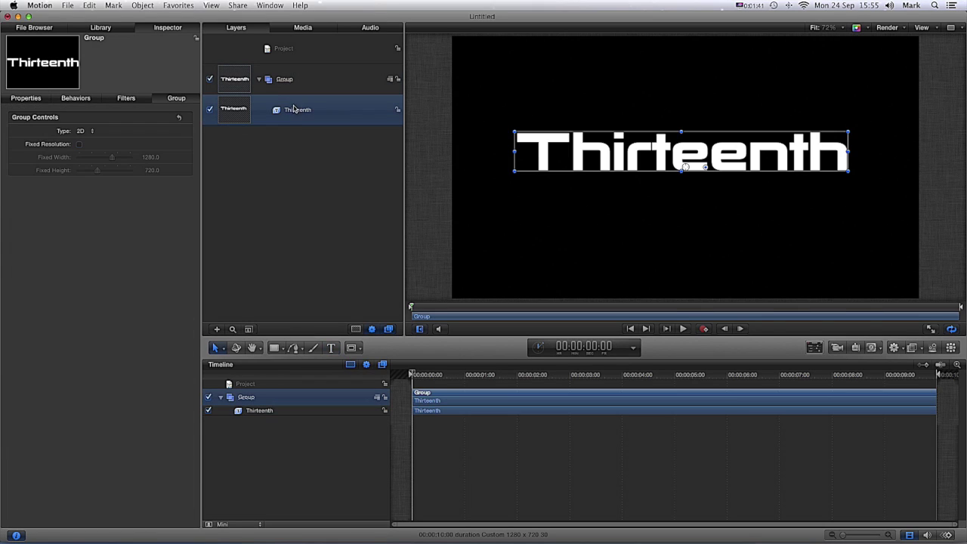
{"action": "mouse_move", "coordinate": [688, 166]}
{"action": "left_mouse_down"}
{"action": "mouse_move", "coordinate": [684, 149]}
{"action": "mouse_move", "coordinate": [678, 159]}
{"action": "mouse_move", "coordinate": [689, 166]}
{"action": "left_mouse_up"}
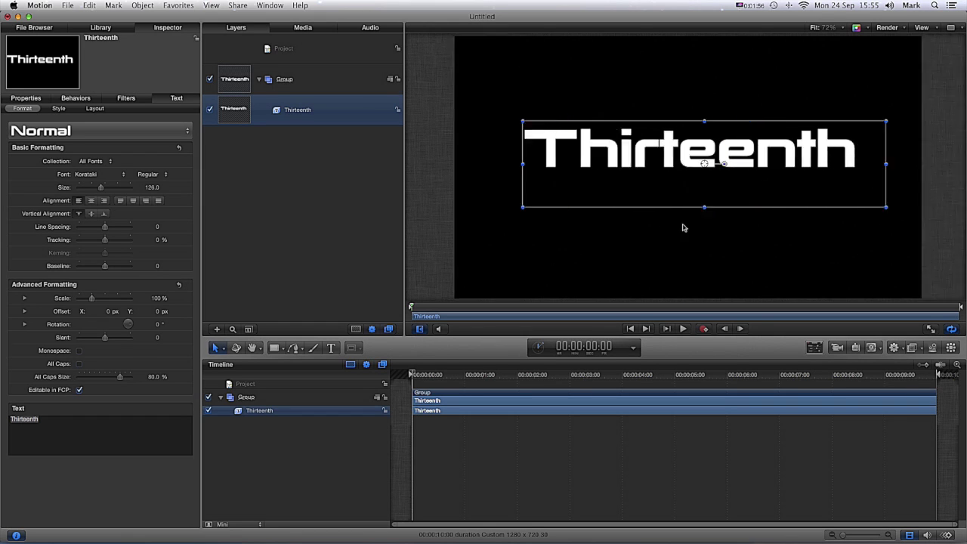
{"action": "left_click", "coordinate": [640, 237]}
{"action": "left_click", "coordinate": [618, 158]}
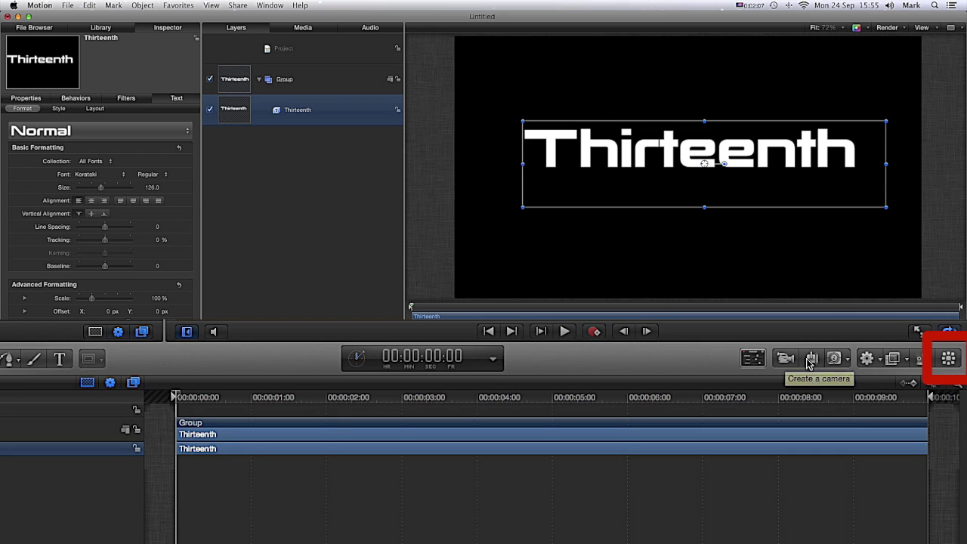
Replicate the Thirteenth title into a 5 x 5 tile grid and reselect the Replicator.
{"action": "left_click", "coordinate": [948, 360]}
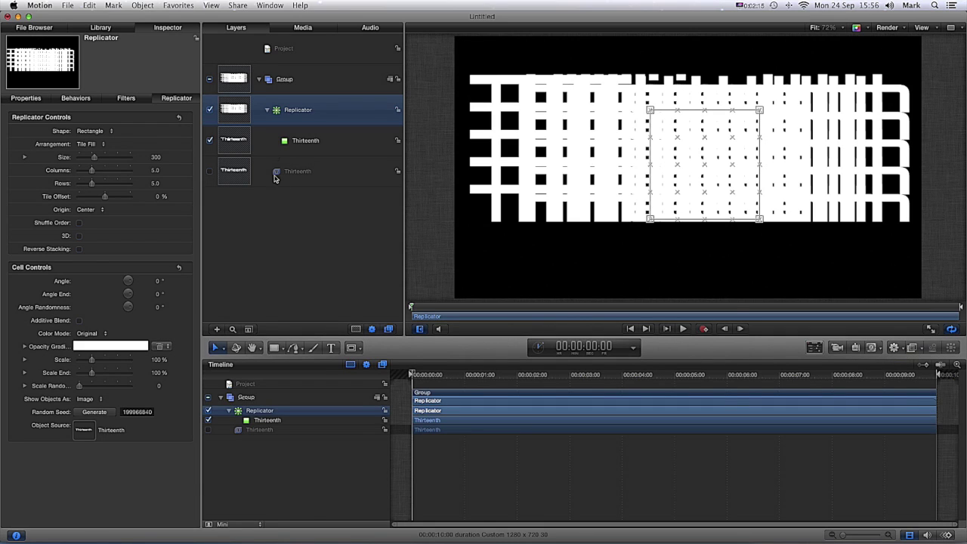
{"action": "left_click", "coordinate": [295, 141]}
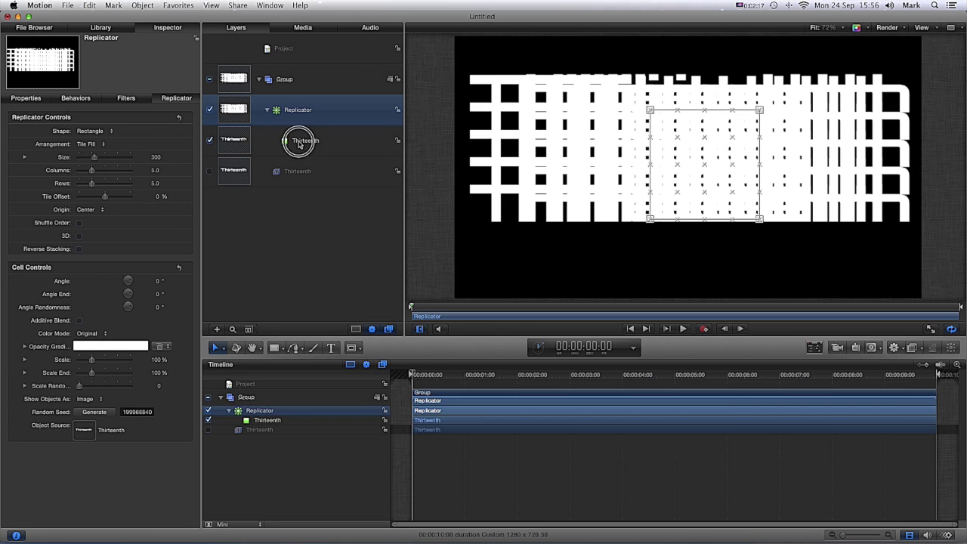
{"action": "left_click", "coordinate": [297, 171]}
{"action": "left_click", "coordinate": [288, 113]}
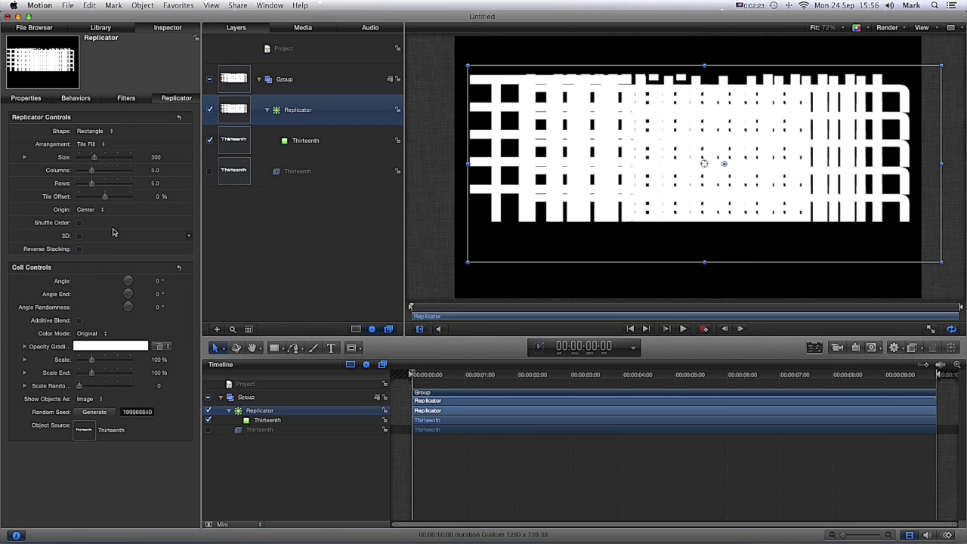
{"action": "scroll", "coordinate": [113, 232], "scroll_direction": "down", "scroll_amount": 1}
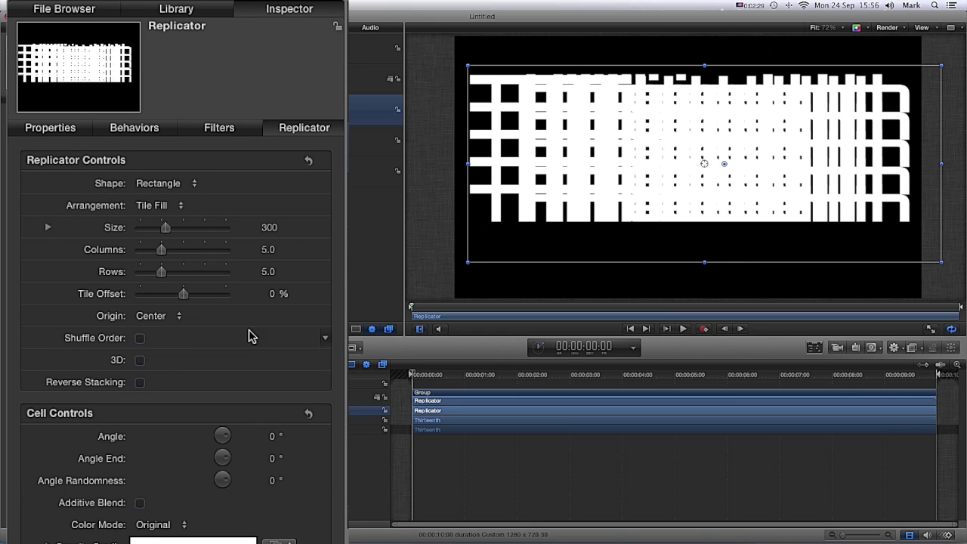
Make the replicator a 3D Box with 1 column and 1 row.
{"action": "left_click", "coordinate": [140, 361]}
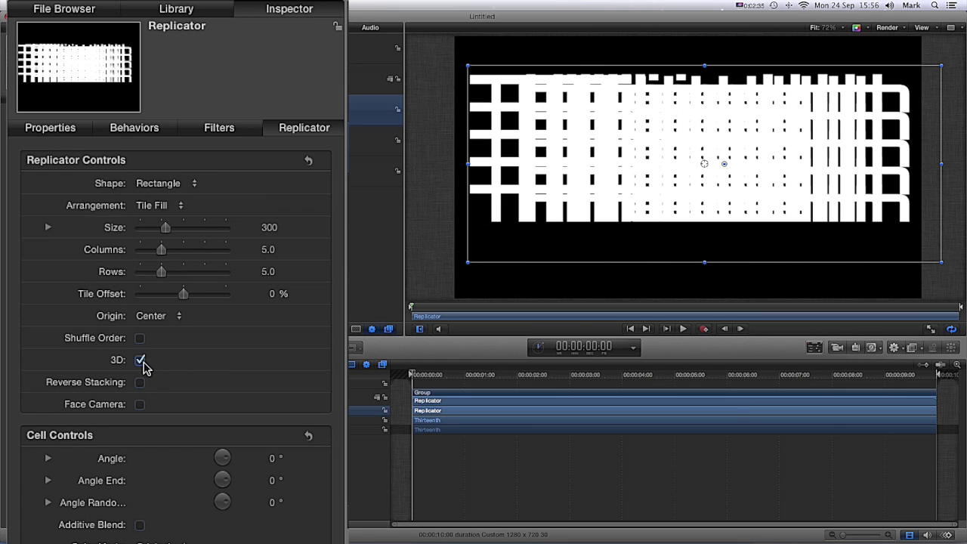
{"action": "left_click", "coordinate": [190, 186]}
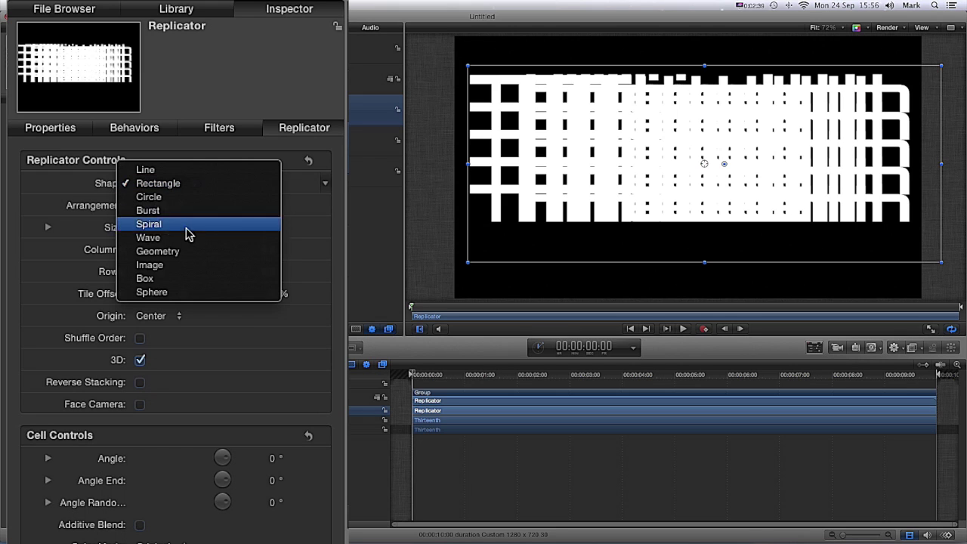
{"action": "left_click", "coordinate": [188, 278]}
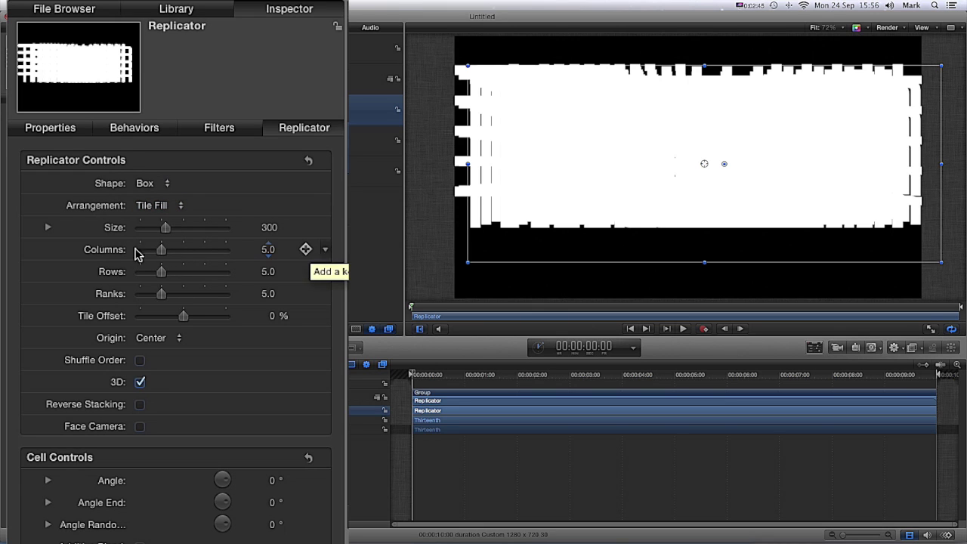
{"action": "left_click", "coordinate": [269, 250]}
{"action": "type", "text": "1"}
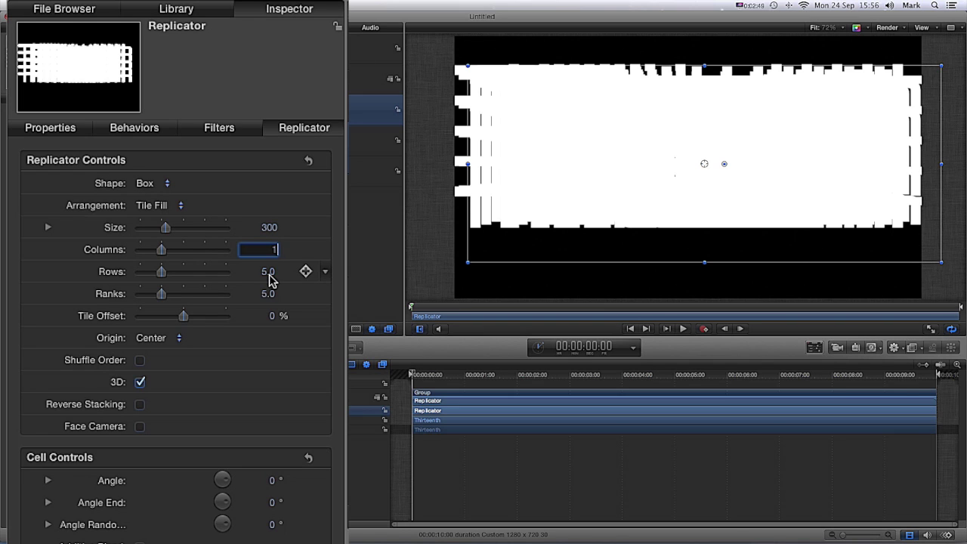
{"action": "key", "text": "Return"}
{"action": "left_click", "coordinate": [269, 272]}
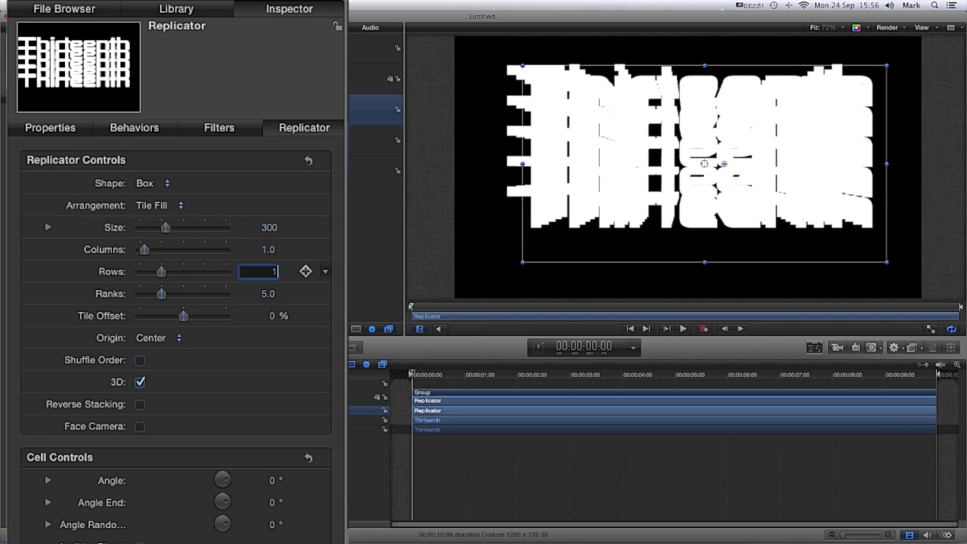
{"action": "type", "text": "1"}
{"action": "key", "text": "Return"}
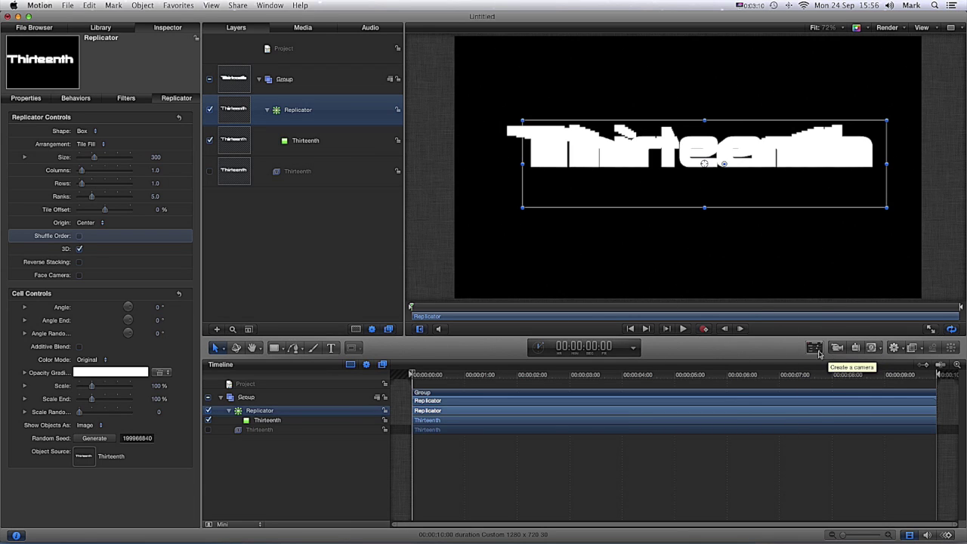
Add a camera, switch the groups to 3D, and pan the view of the stacked text.
{"action": "left_click", "coordinate": [767, 360]}
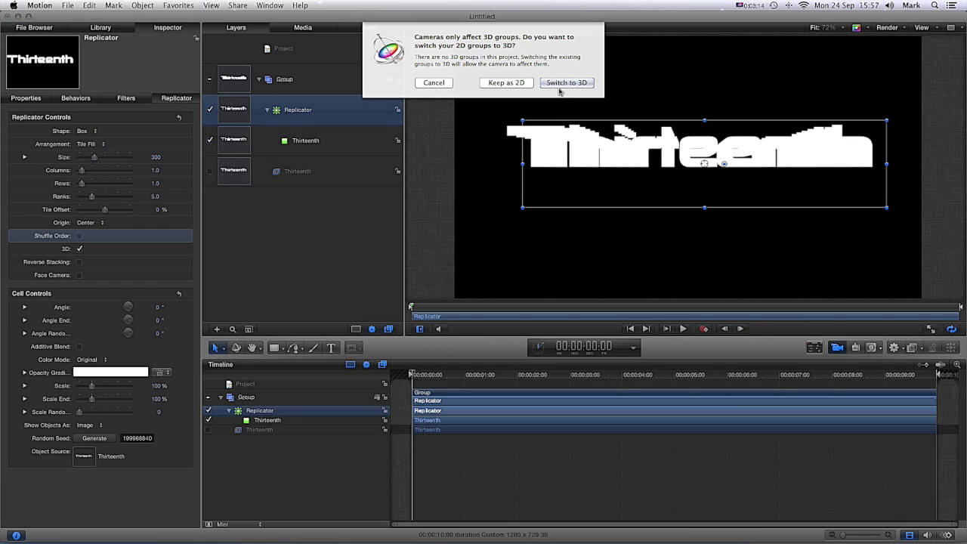
{"action": "left_click", "coordinate": [561, 87]}
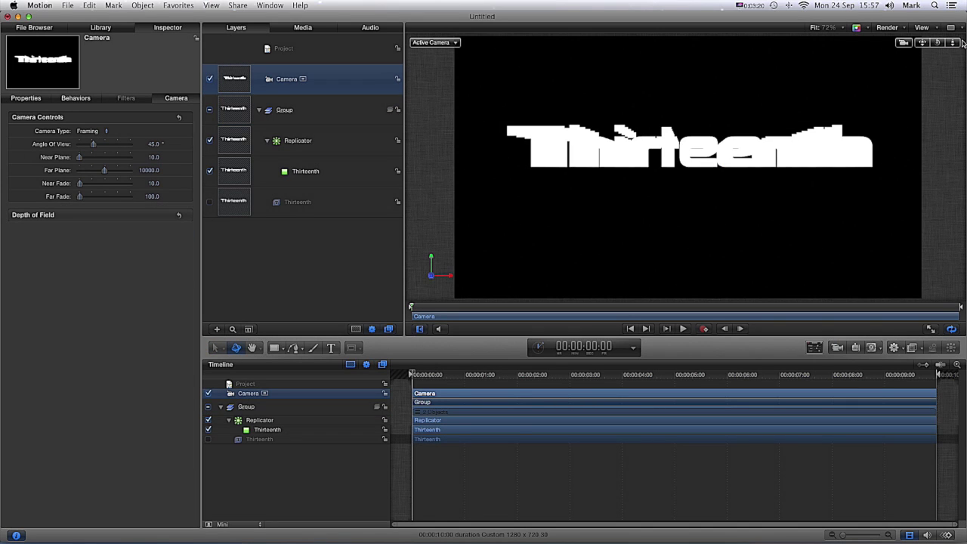
{"action": "left_click", "coordinate": [921, 43]}
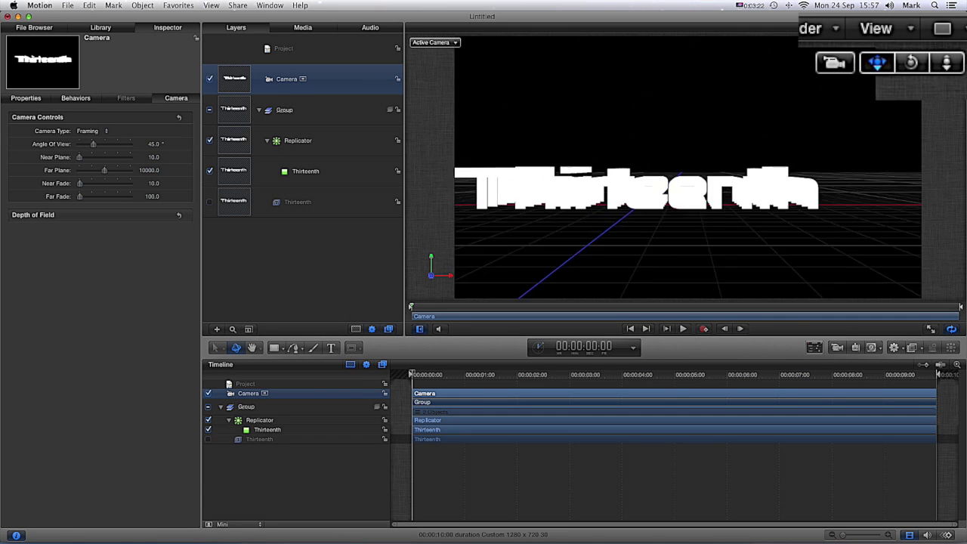
{"action": "left_click_drag", "start_coordinate": [876, 62], "coordinate": [942, 47]}
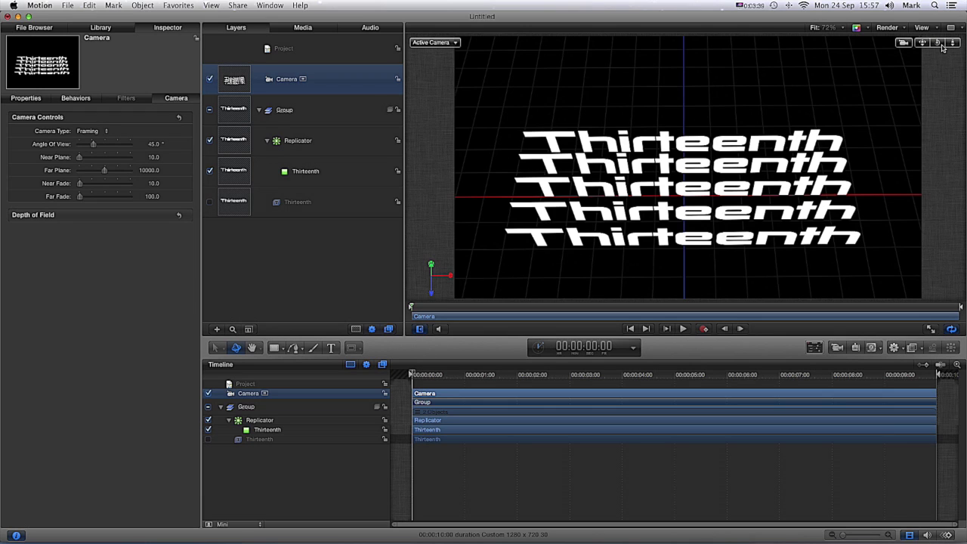
Select the Replicator and reduce its Size to 29.
{"action": "left_click", "coordinate": [318, 152]}
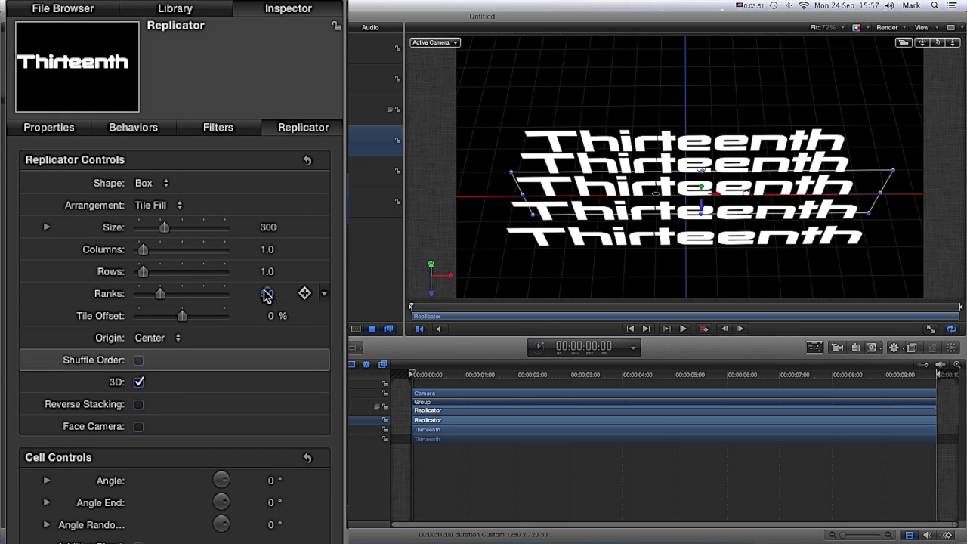
{"action": "left_click", "coordinate": [551, 145]}
{"action": "left_click", "coordinate": [540, 210]}
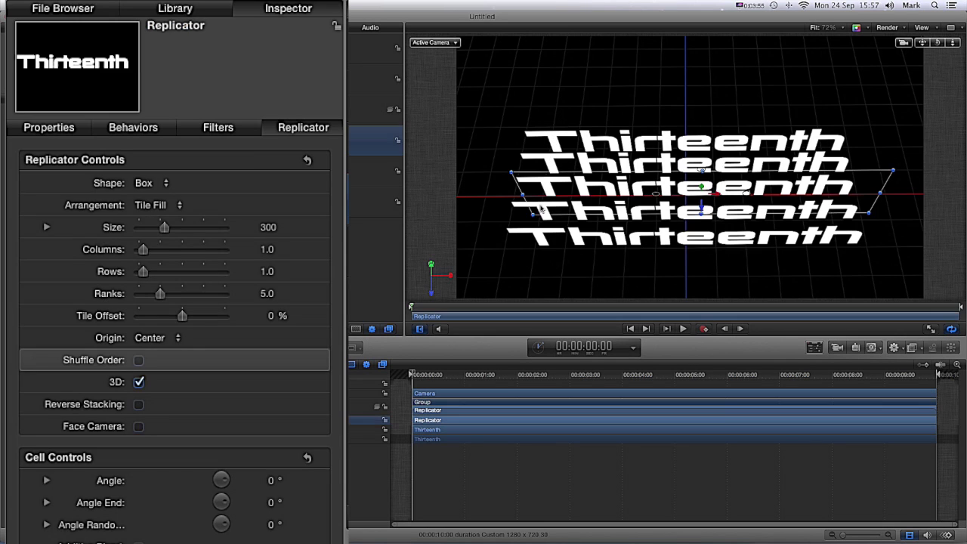
{"action": "left_click", "coordinate": [538, 235]}
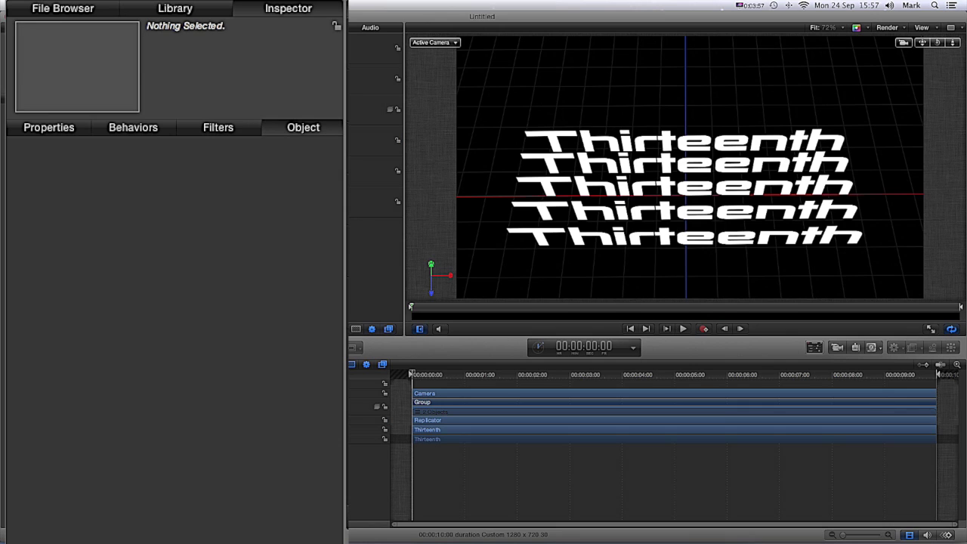
{"action": "left_click", "coordinate": [375, 141]}
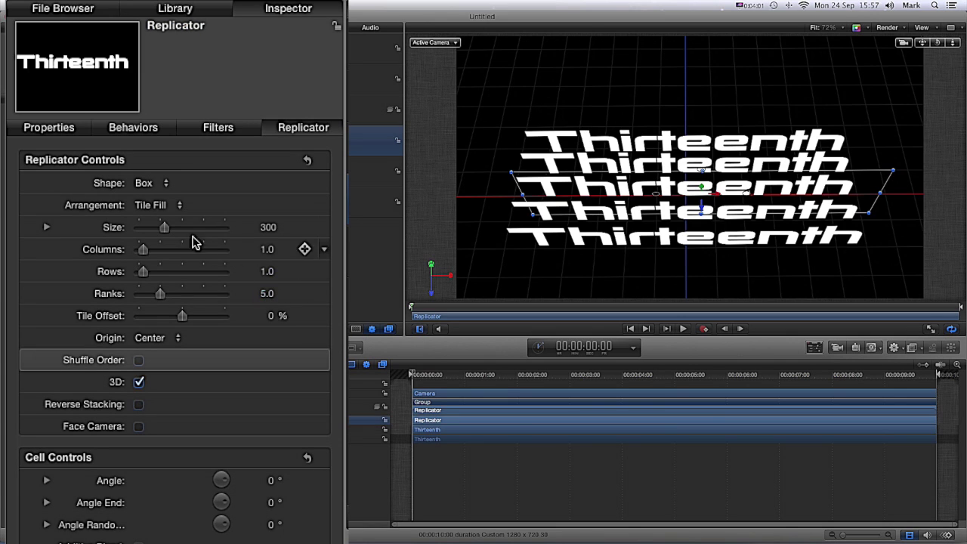
{"action": "left_click_drag", "start_coordinate": [164, 227], "coordinate": [144, 235]}
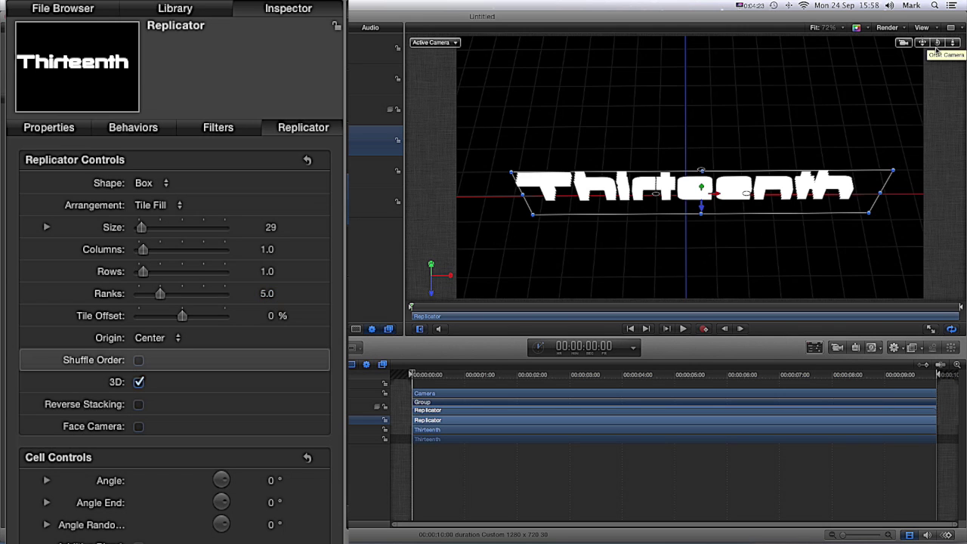
Set the replicator Ranks to 105 and orbit the camera to view the extrusion at an angle.
{"action": "left_click_drag", "start_coordinate": [937, 42], "coordinate": [965, 48]}
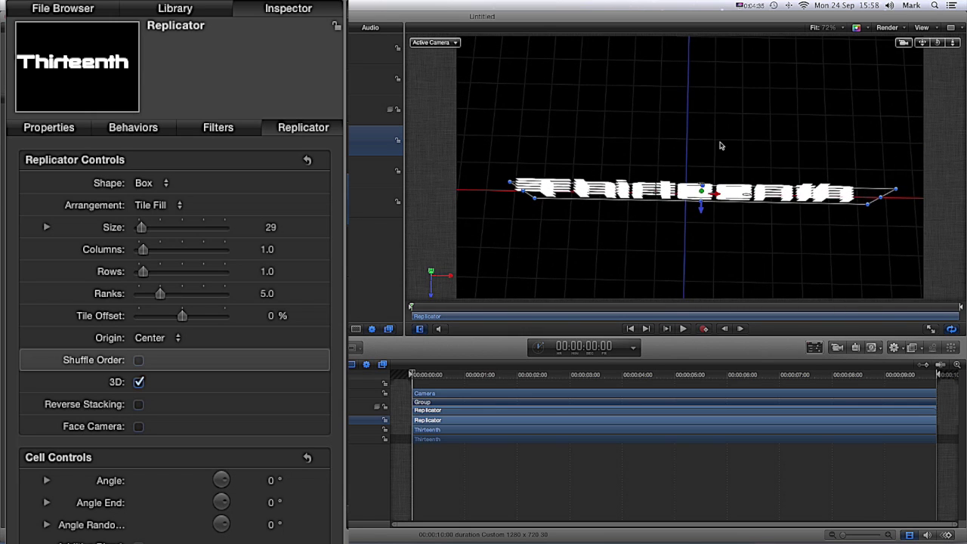
{"action": "left_click", "coordinate": [268, 293]}
{"action": "left_click", "coordinate": [267, 297]}
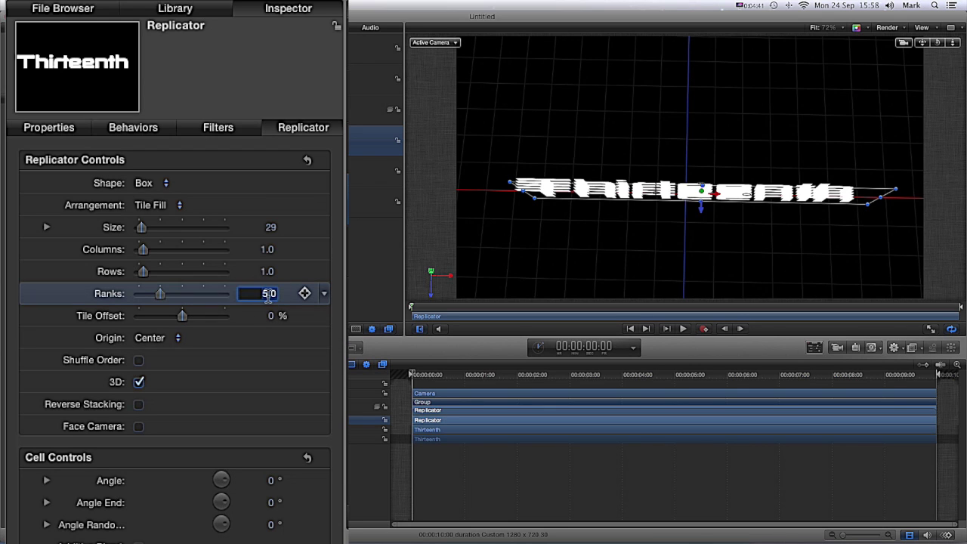
{"action": "type", "text": "105"}
{"action": "key", "text": "Return"}
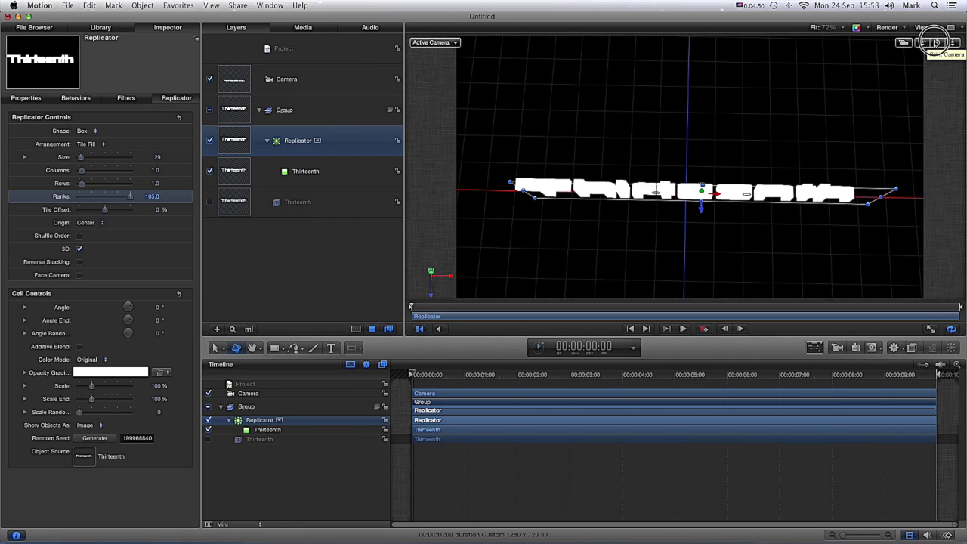
{"action": "left_click", "coordinate": [937, 42]}
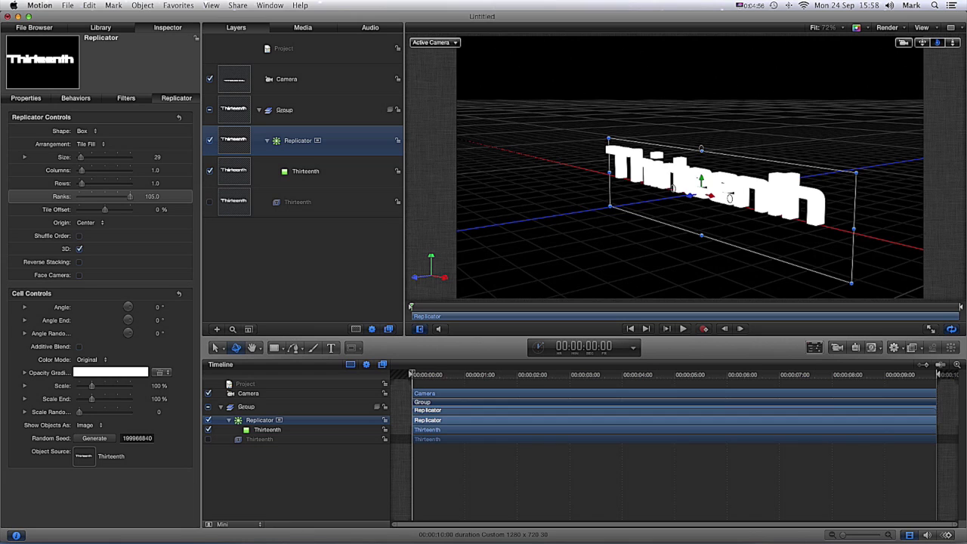
{"action": "left_click_drag", "start_coordinate": [937, 42], "coordinate": [935, 43]}
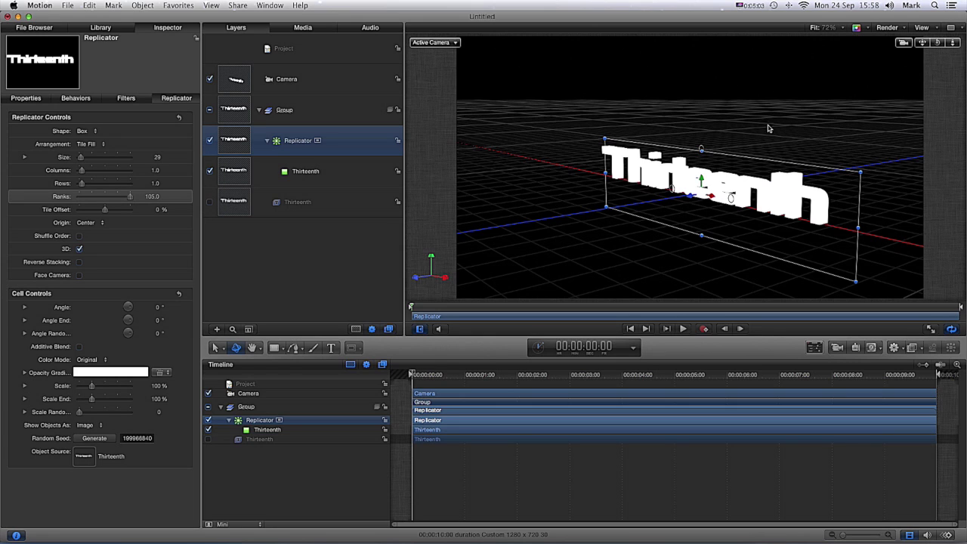
Give the source Thirteenth text an outline filled with the Film Noir gradient.
{"action": "left_click", "coordinate": [297, 211]}
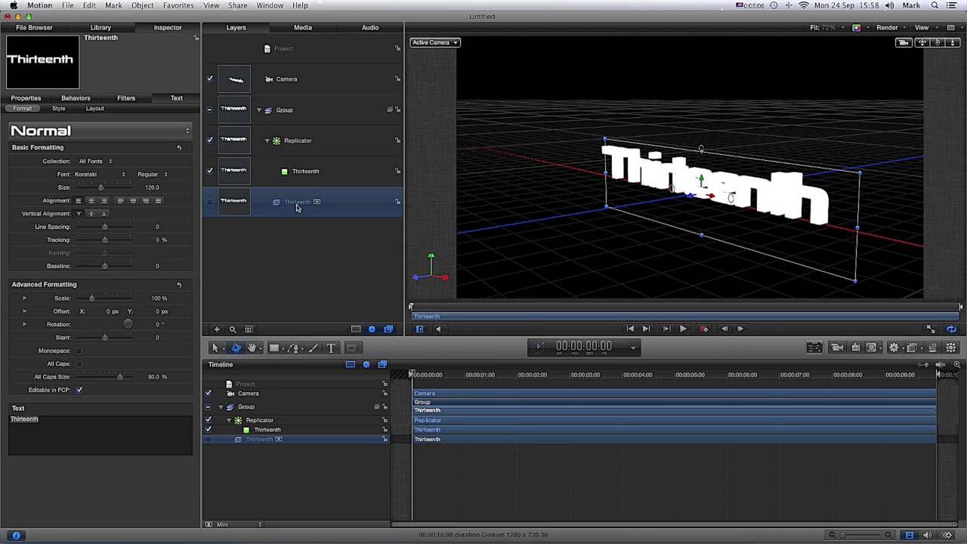
{"action": "double_click", "coordinate": [296, 204]}
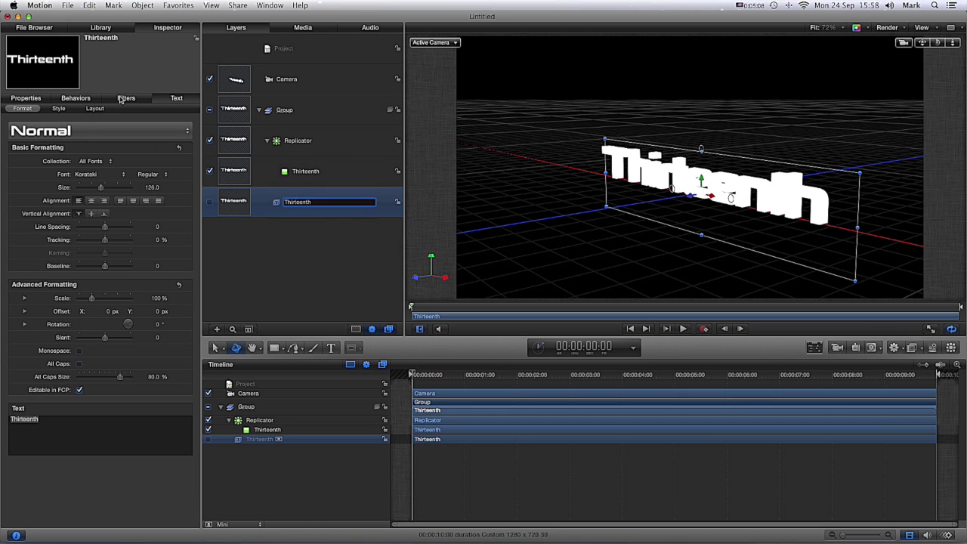
{"action": "left_click", "coordinate": [54, 109]}
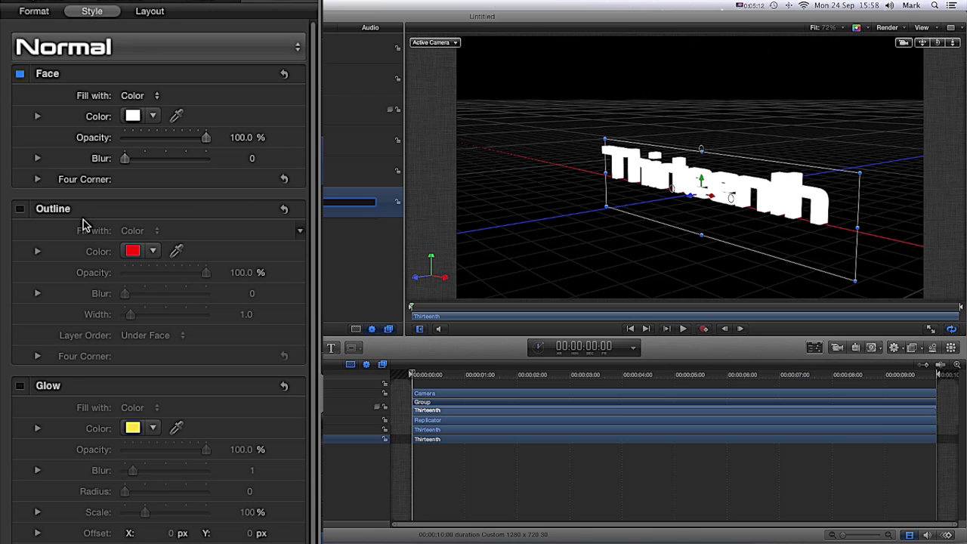
{"action": "left_click", "coordinate": [20, 209]}
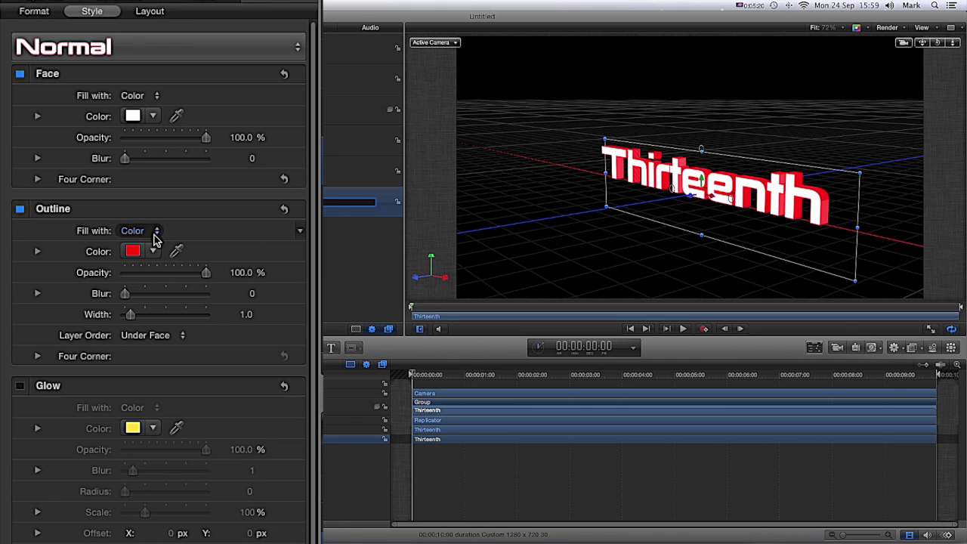
{"action": "left_click", "coordinate": [155, 236]}
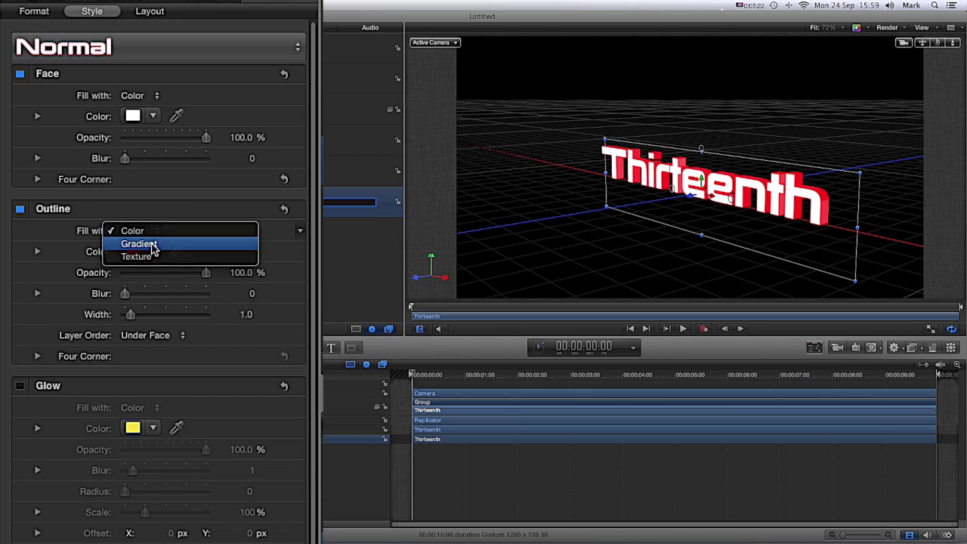
{"action": "left_click", "coordinate": [155, 244]}
{"action": "left_click", "coordinate": [255, 252]}
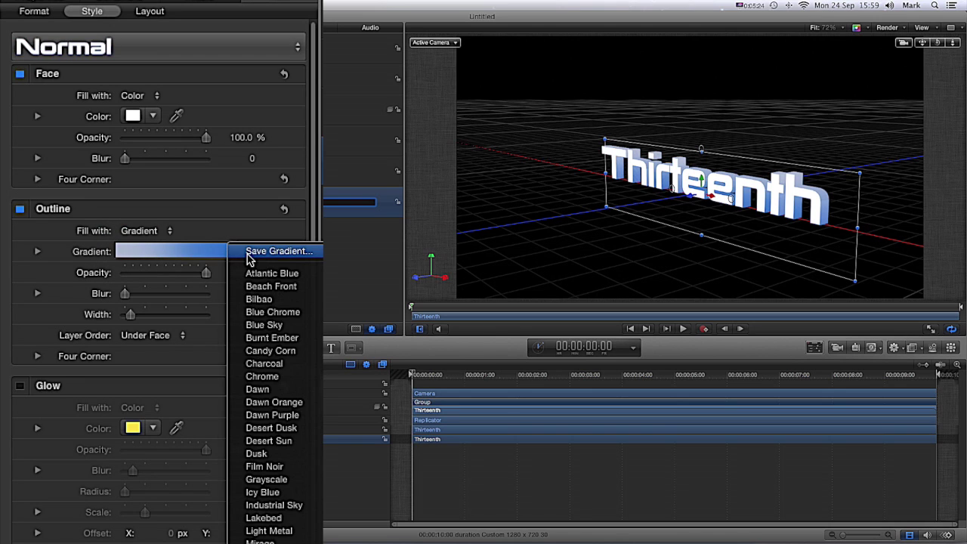
{"action": "left_click", "coordinate": [268, 467]}
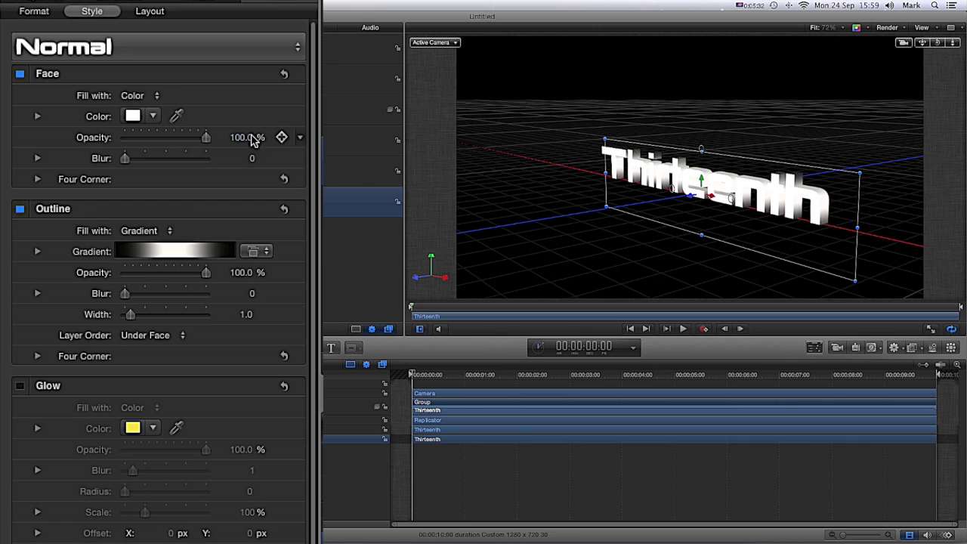
Set the text face colour to near-black and pan the camera up-left.
{"action": "left_click", "coordinate": [154, 118]}
{"action": "left_click_drag", "start_coordinate": [156, 123], "coordinate": [284, 253]}
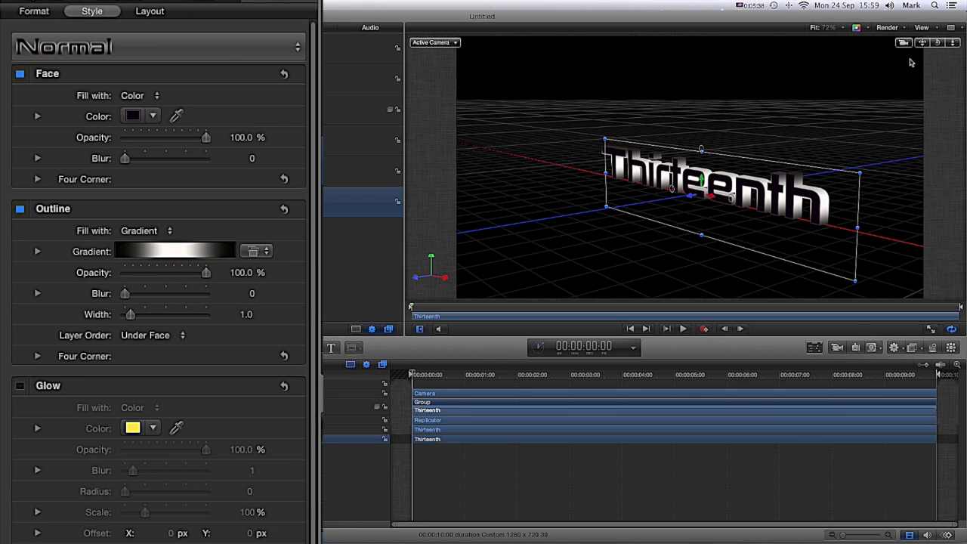
{"action": "left_click_drag", "start_coordinate": [922, 43], "coordinate": [862, 13]}
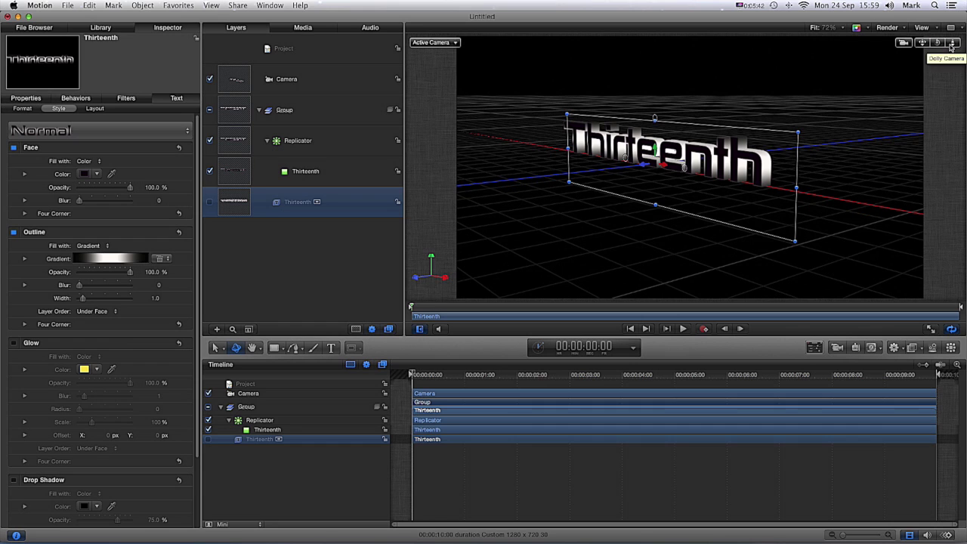
Dolly the camera in toward the Thirteenth text so the lettering fills more of the frame.
{"action": "left_click_drag", "start_coordinate": [951, 44], "coordinate": [870, 43]}
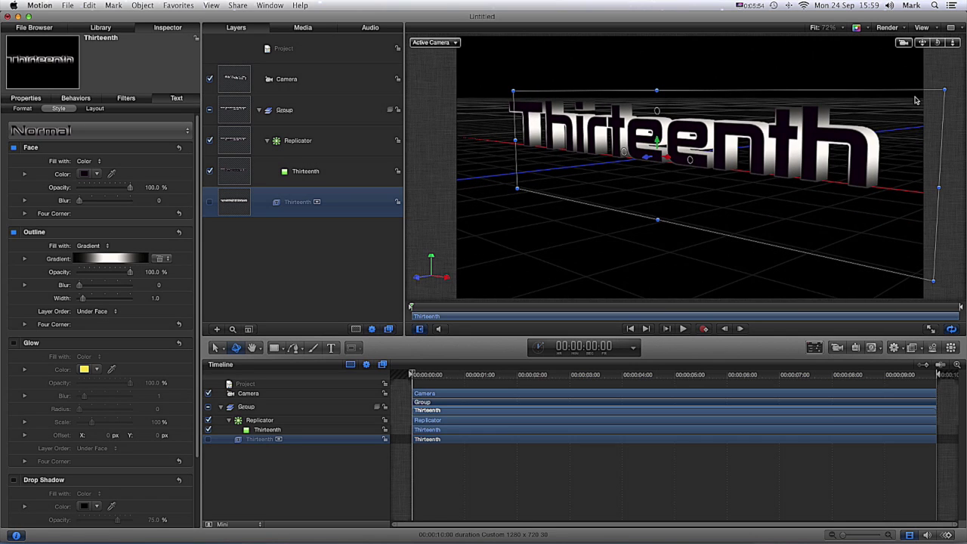